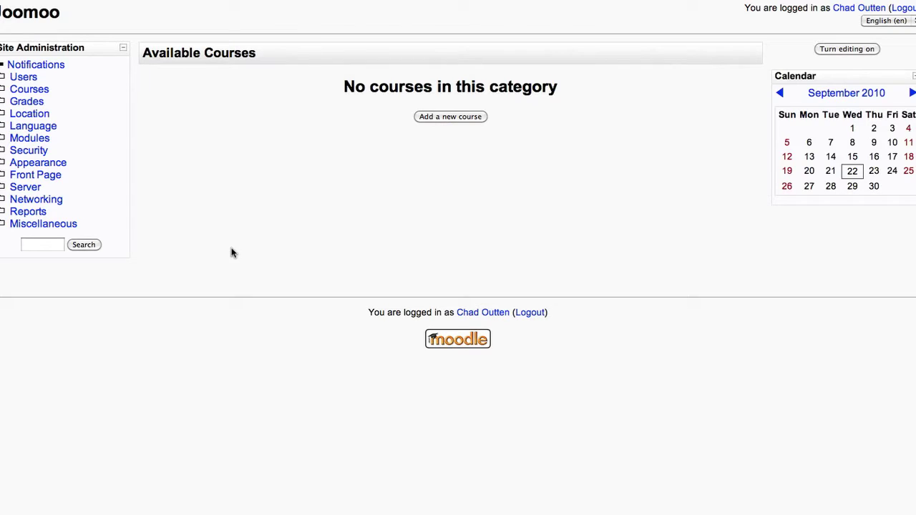
# Step: Open the Maintenance mode page under Server in Site Administration
pyautogui.click(25, 187)
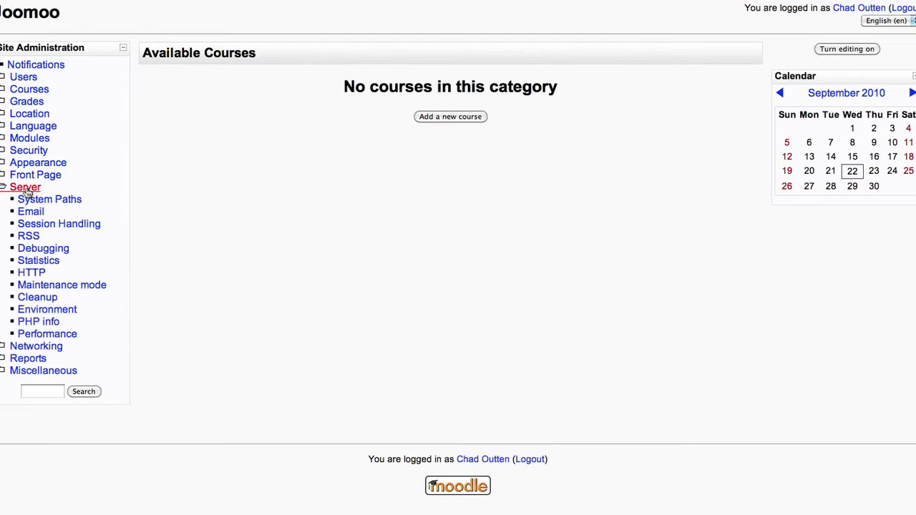
pyautogui.click(81, 285)
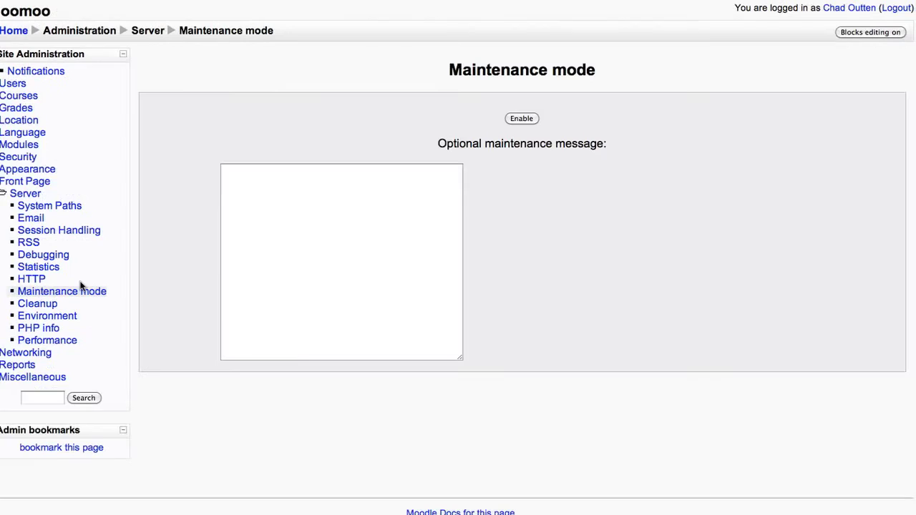
# Step: Enable maintenance mode and continue past the confirmation notice
pyautogui.click(521, 119)
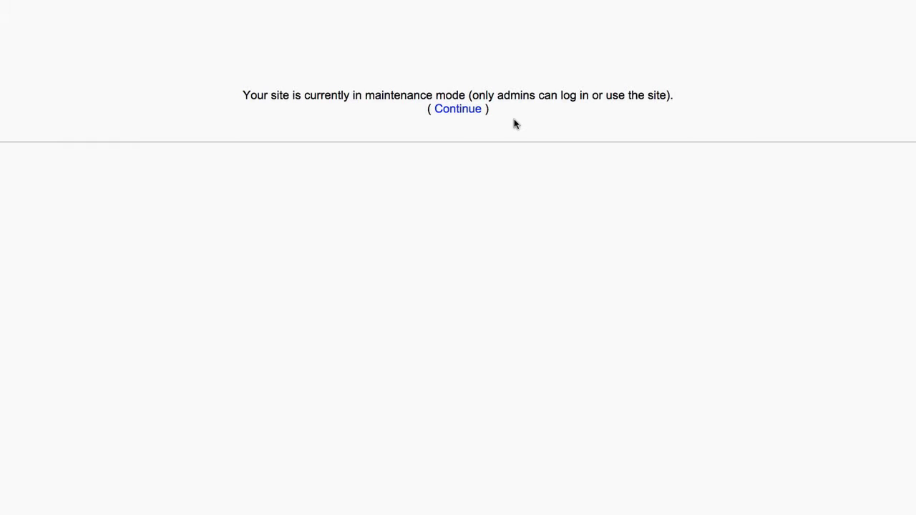
pyautogui.click(460, 114)
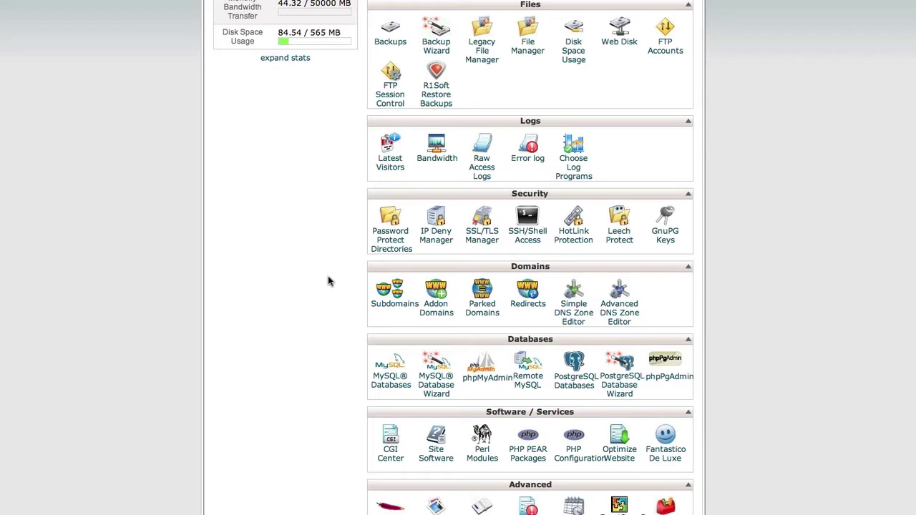
pyautogui.scroll(1, 329, 280)
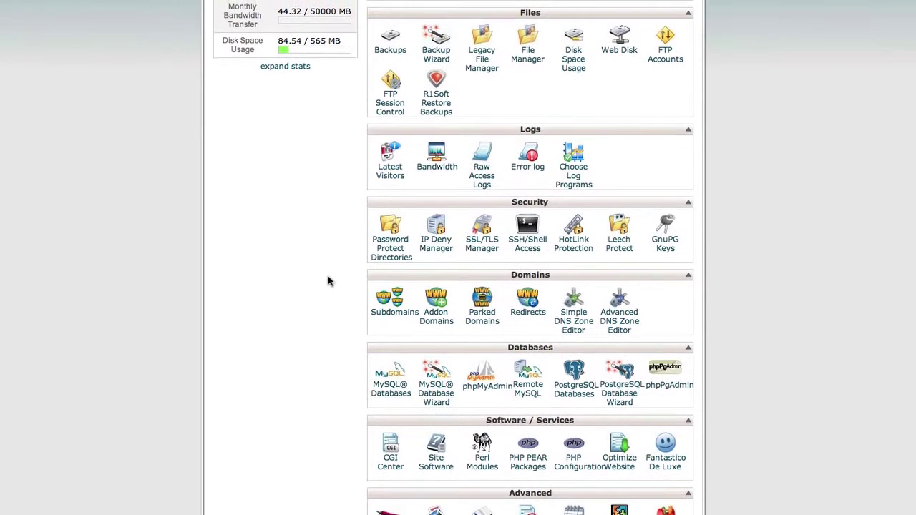
pyautogui.scroll(4, 329, 281)
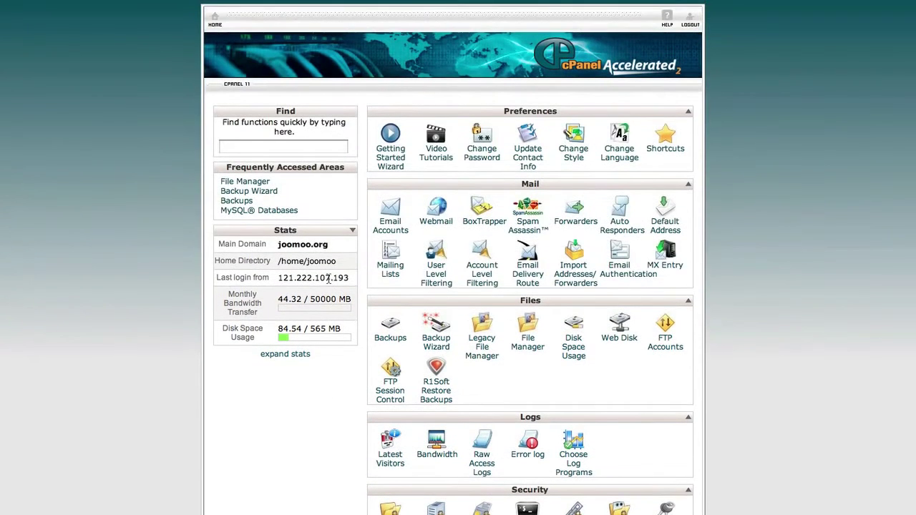
pyautogui.scroll(-4, 328, 279)
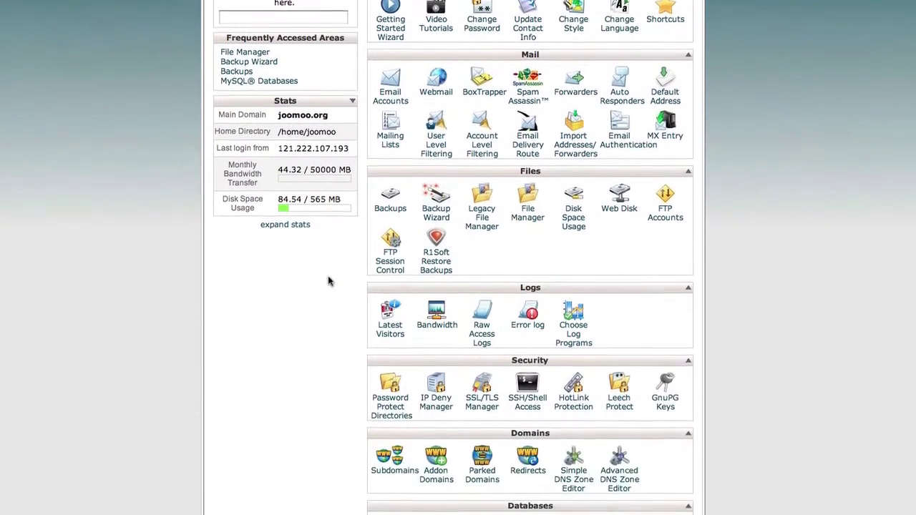
pyautogui.scroll(-2, 328, 280)
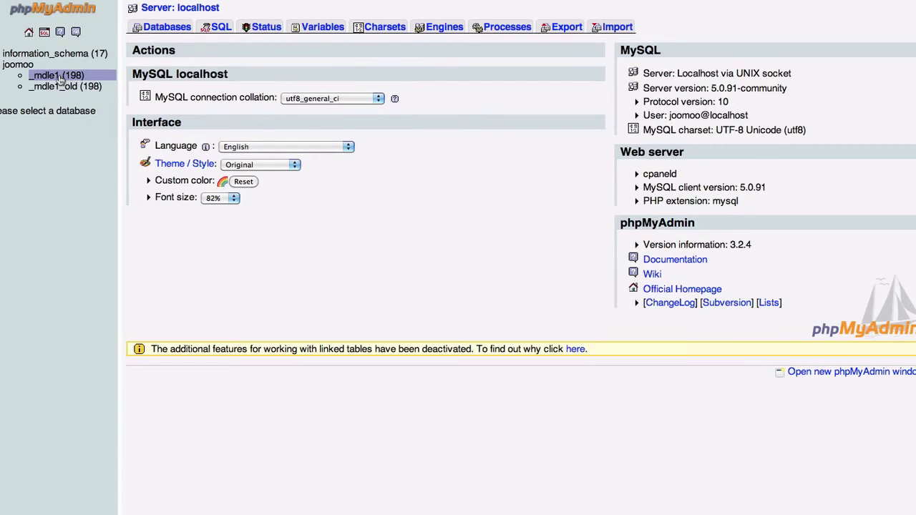
# Step: Export the joomoo_mdle1 database as an SQL file saved to disk
pyautogui.click(60, 77)
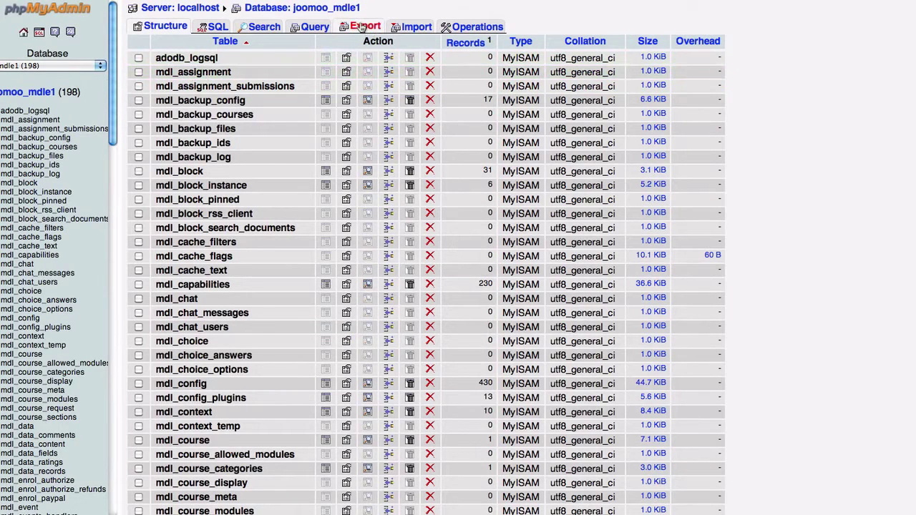
pyautogui.click(356, 28)
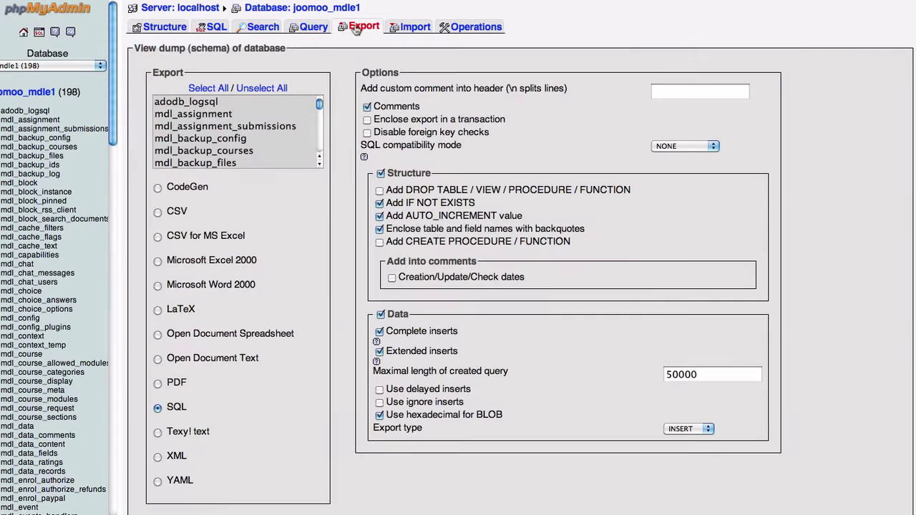
pyautogui.scroll(-3, 251, 399)
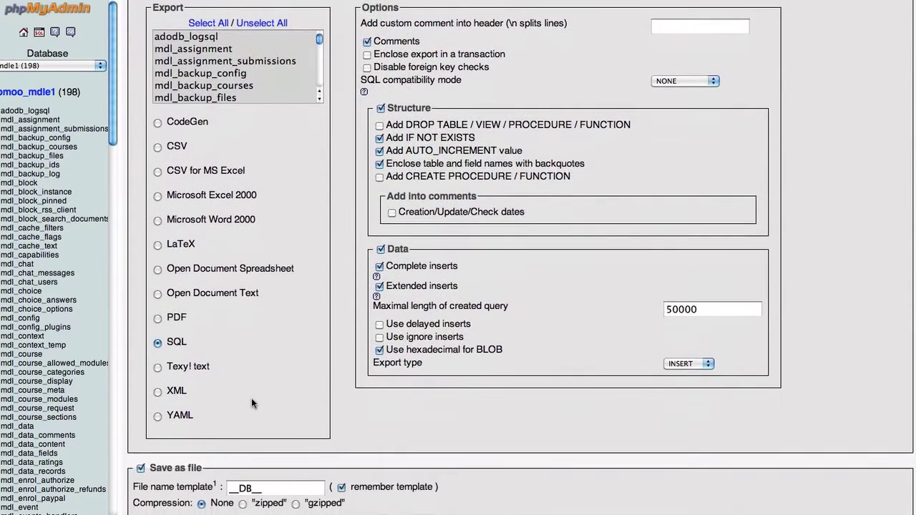
pyautogui.scroll(-3, 251, 399)
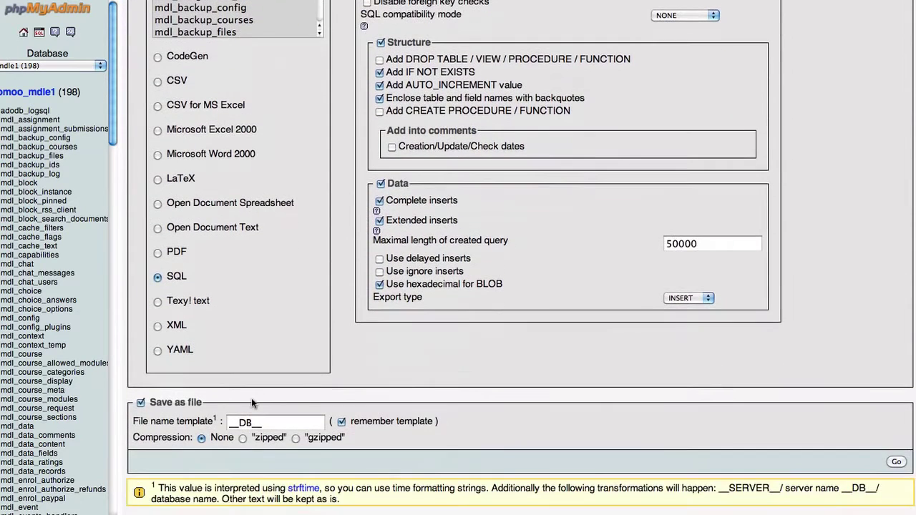
pyautogui.click(896, 463)
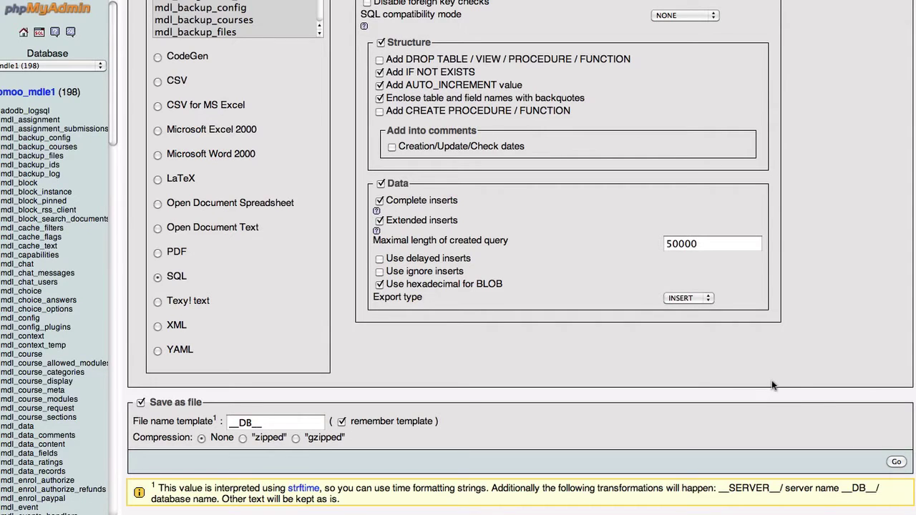
pyautogui.scroll(4, 771, 380)
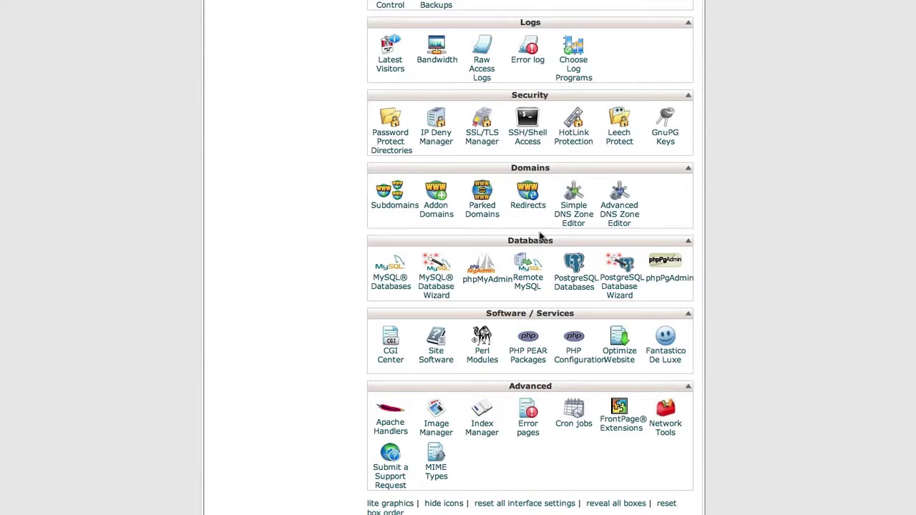
# Step: Scroll back up to cPanel's Files section
pyautogui.scroll(4, 338, 247)
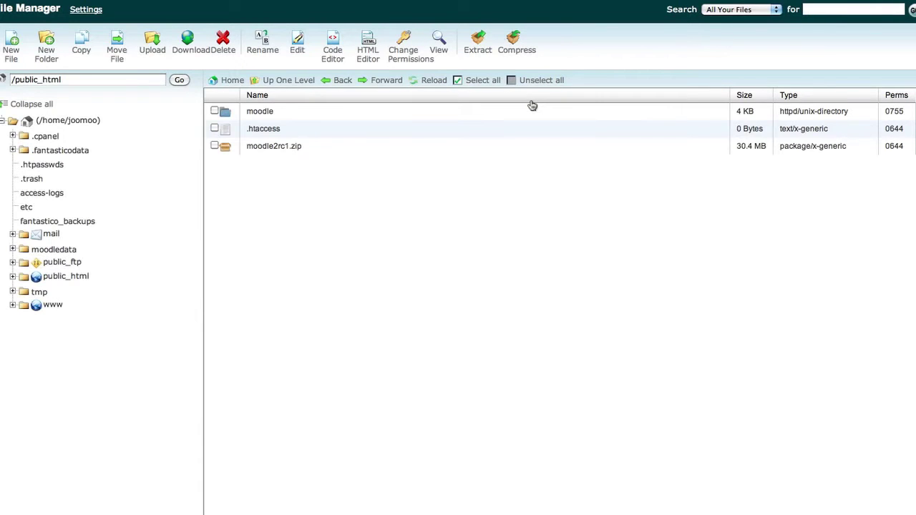
pyautogui.click(215, 111)
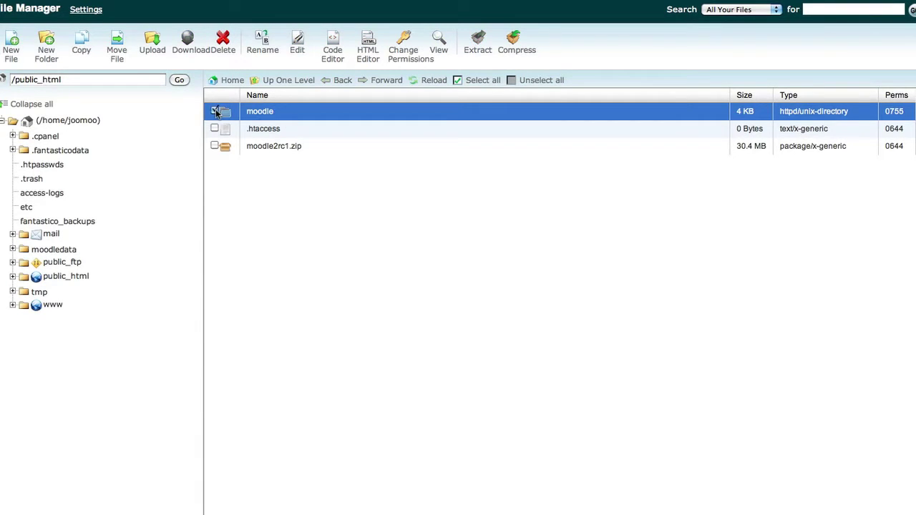
pyautogui.click(53, 250)
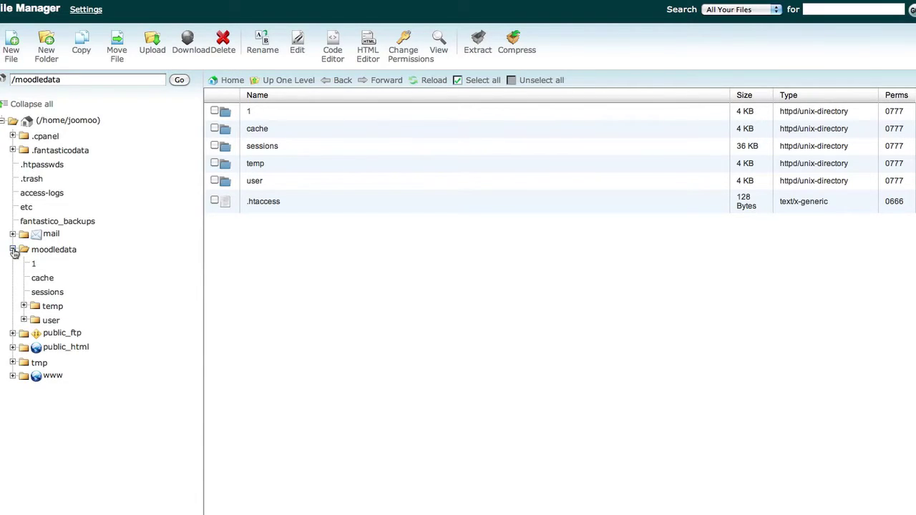
pyautogui.click(13, 250)
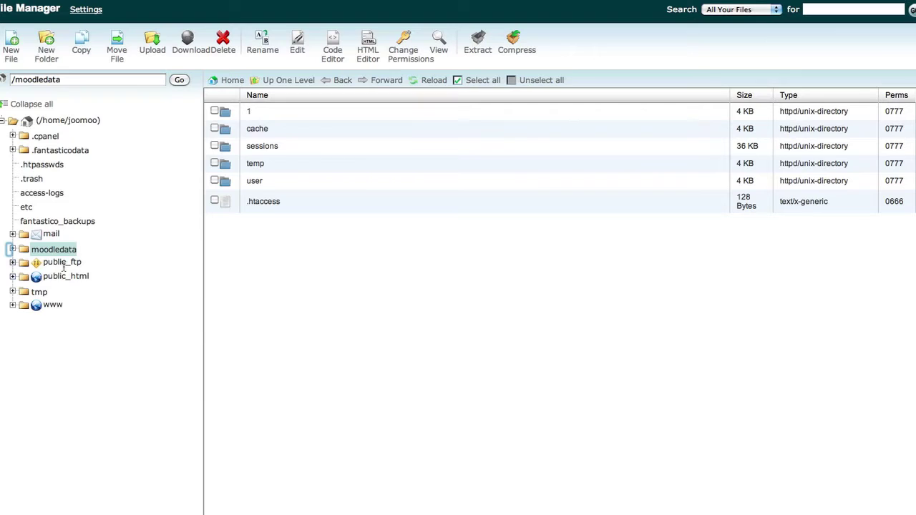
pyautogui.click(44, 279)
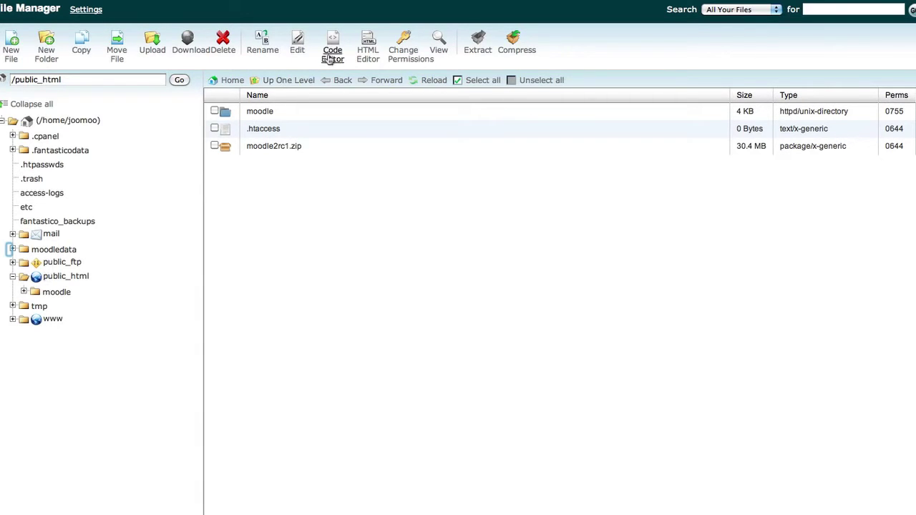
pyautogui.click(249, 1)
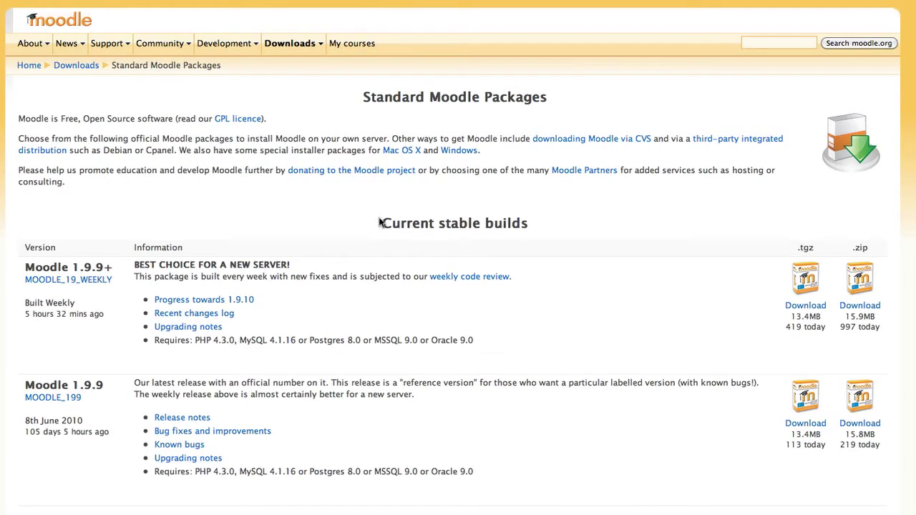
pyautogui.scroll(-4, 379, 223)
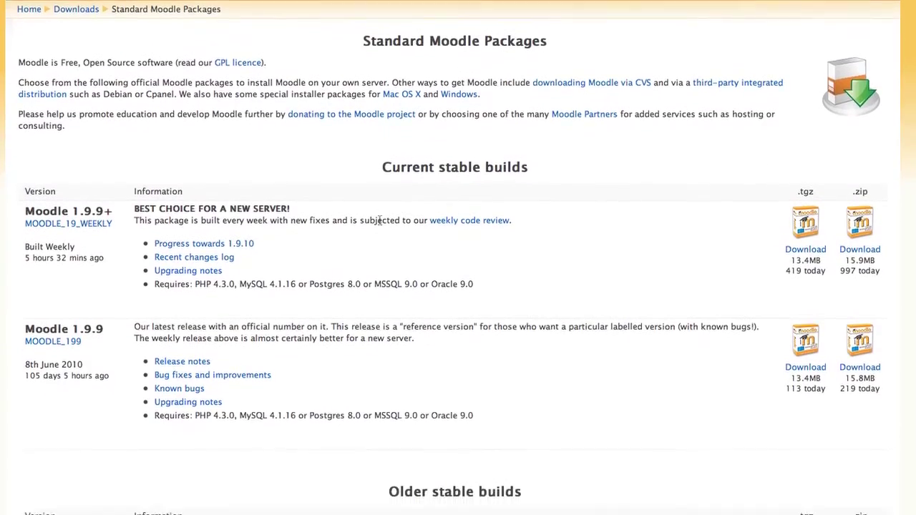
pyautogui.scroll(-7, 379, 222)
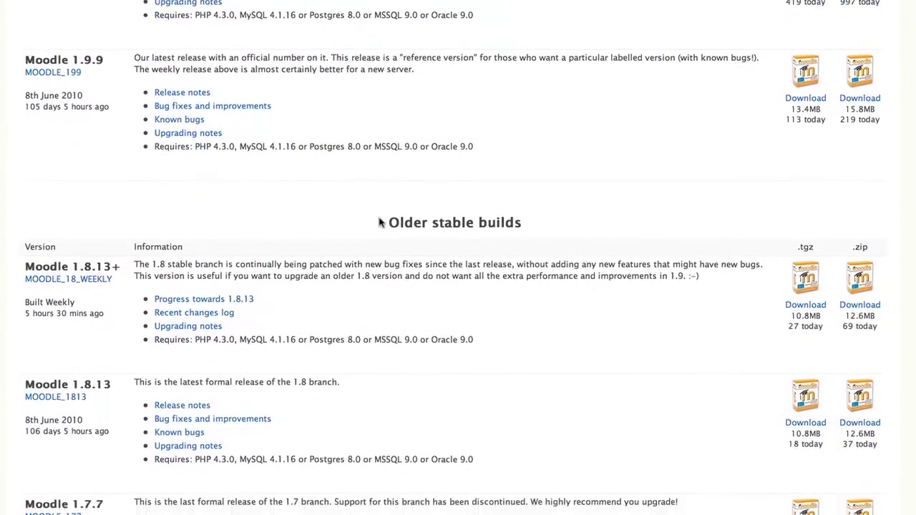
pyautogui.scroll(-6, 379, 222)
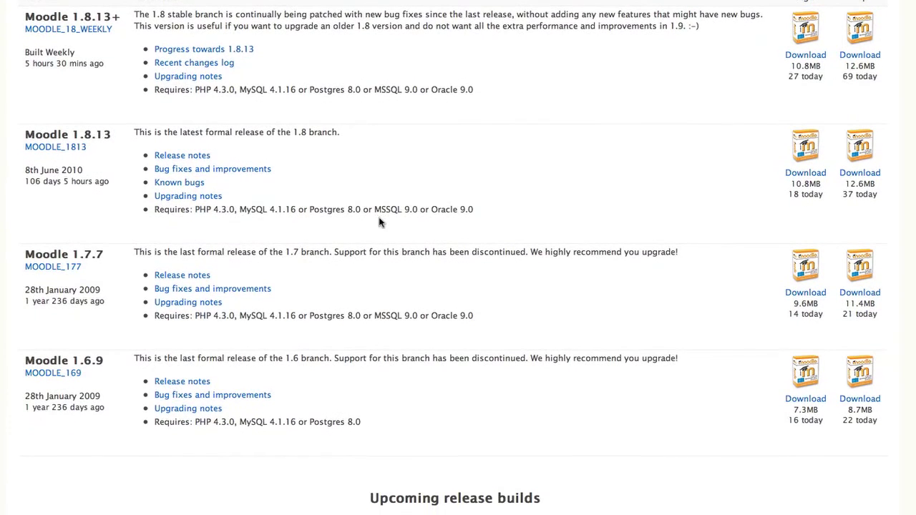
pyautogui.scroll(-5, 379, 222)
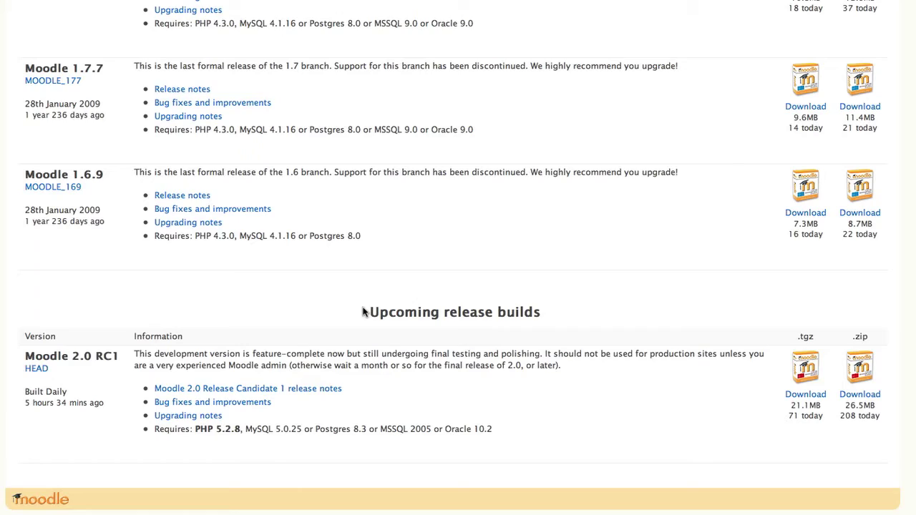
pyautogui.scroll(10, 362, 312)
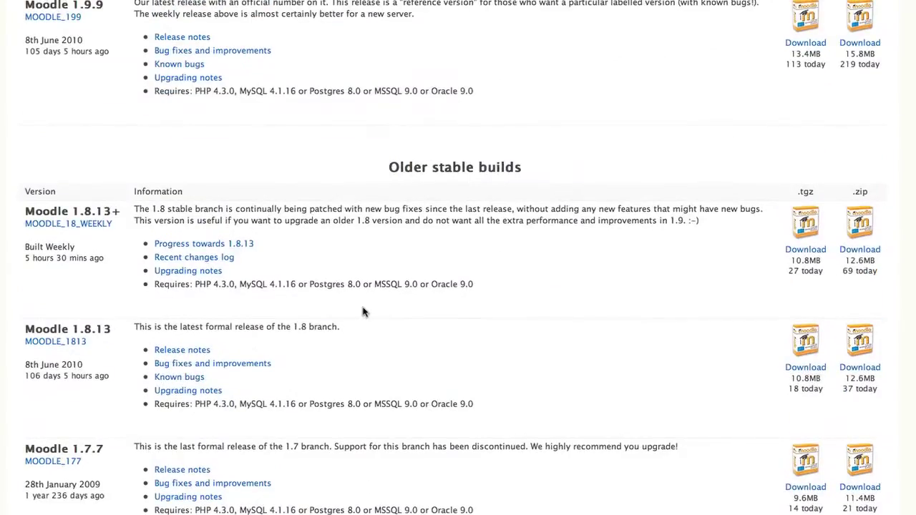
pyautogui.scroll(2, 362, 312)
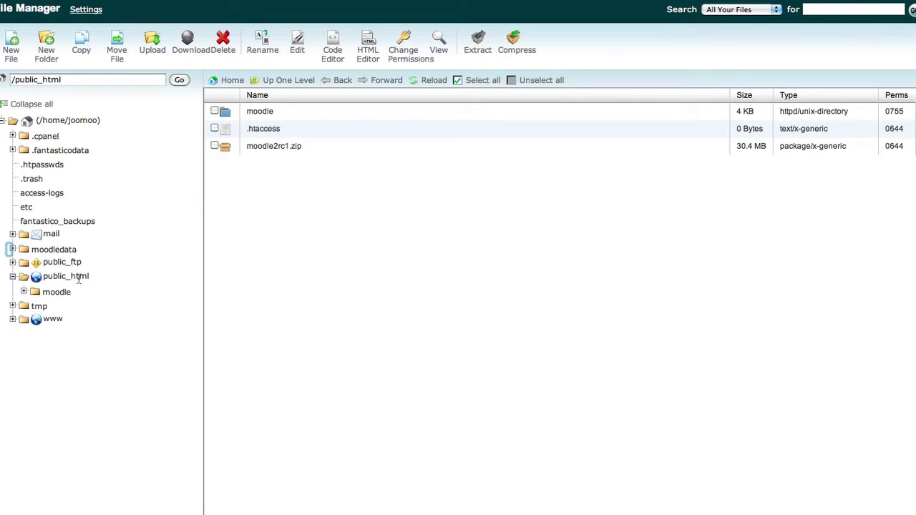
# Step: Rename the old moodle folder by appending 19, making it moodle19
pyautogui.click(215, 147)
pyautogui.click(215, 147)
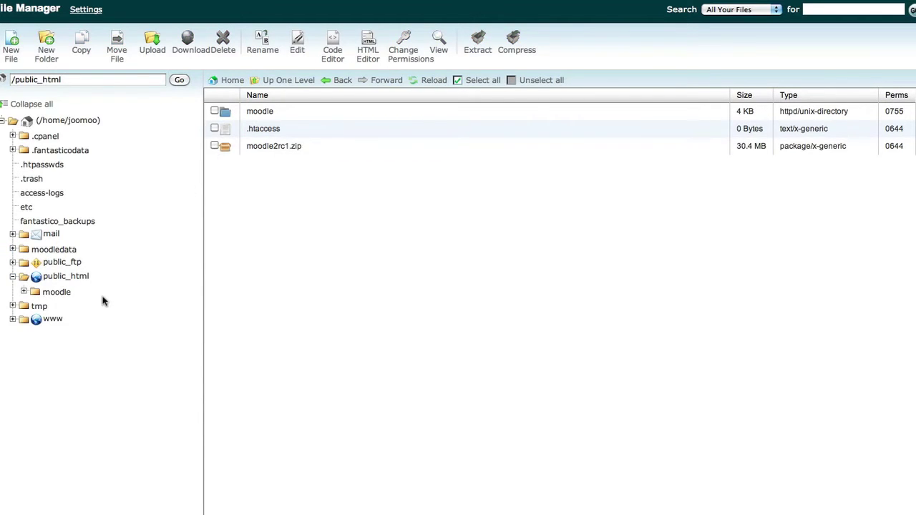
pyautogui.click(214, 111)
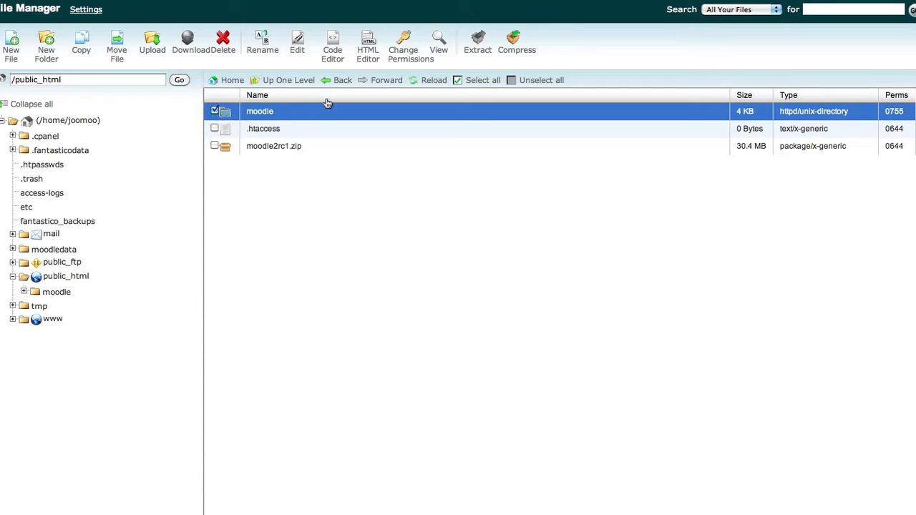
pyautogui.click(262, 48)
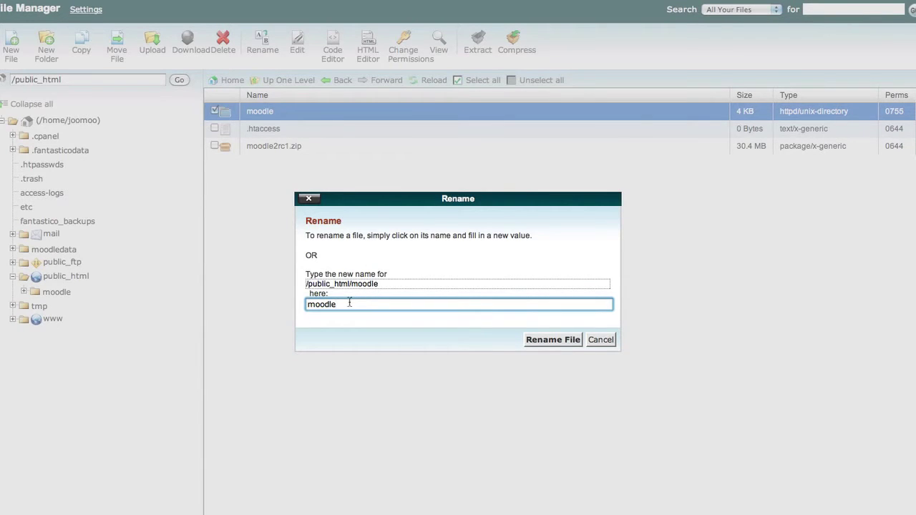
pyautogui.write('19')
pyautogui.click(553, 340)
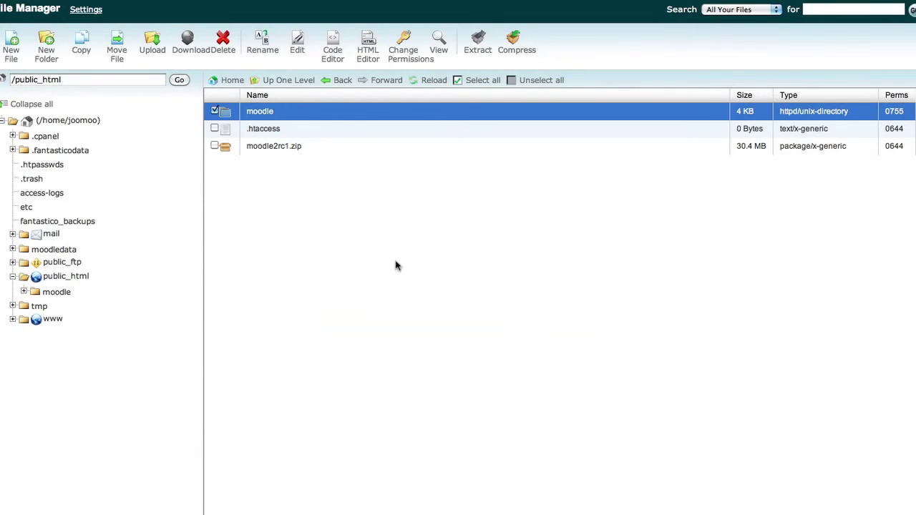
pyautogui.click(215, 111)
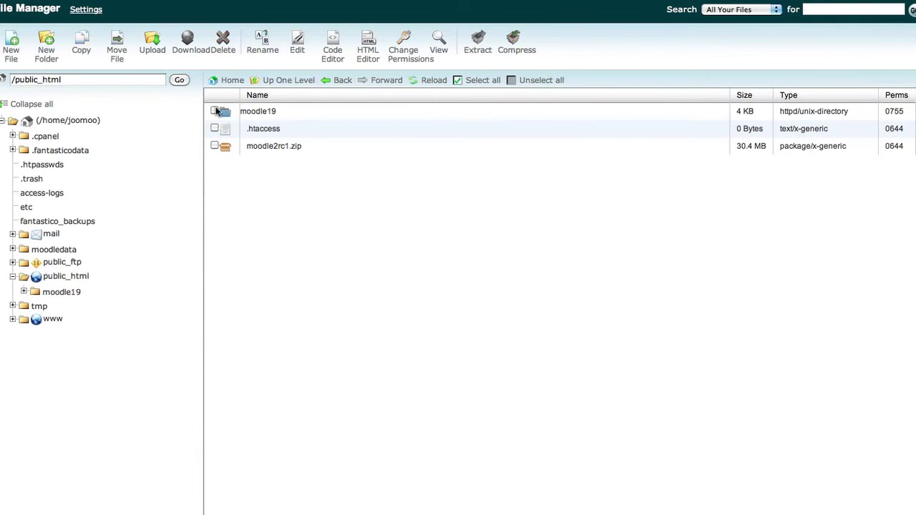
pyautogui.click(215, 146)
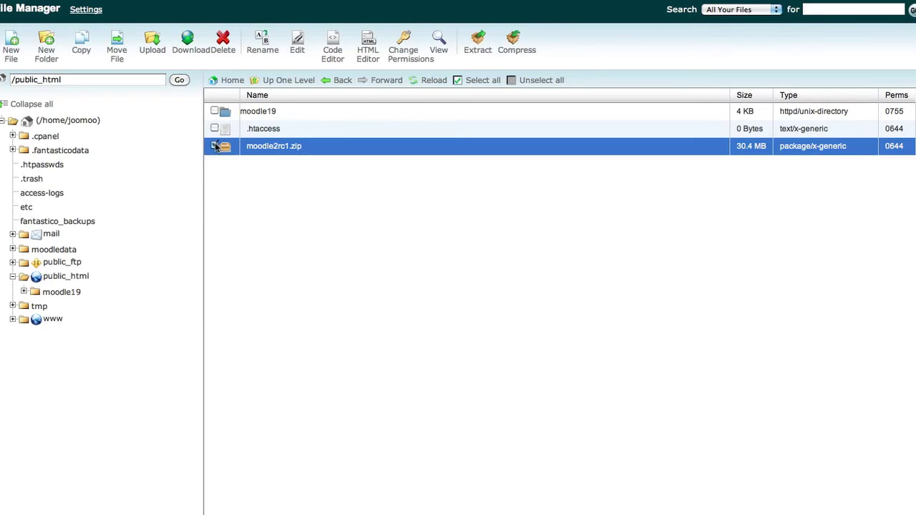
# Step: Extract moodle2rc1.zip into /public_html and close the extraction results
pyautogui.click(479, 51)
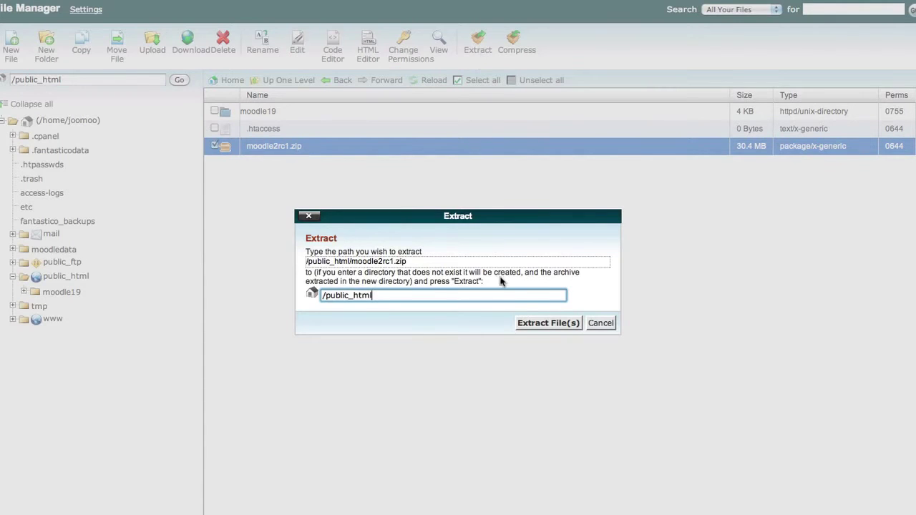
pyautogui.click(543, 324)
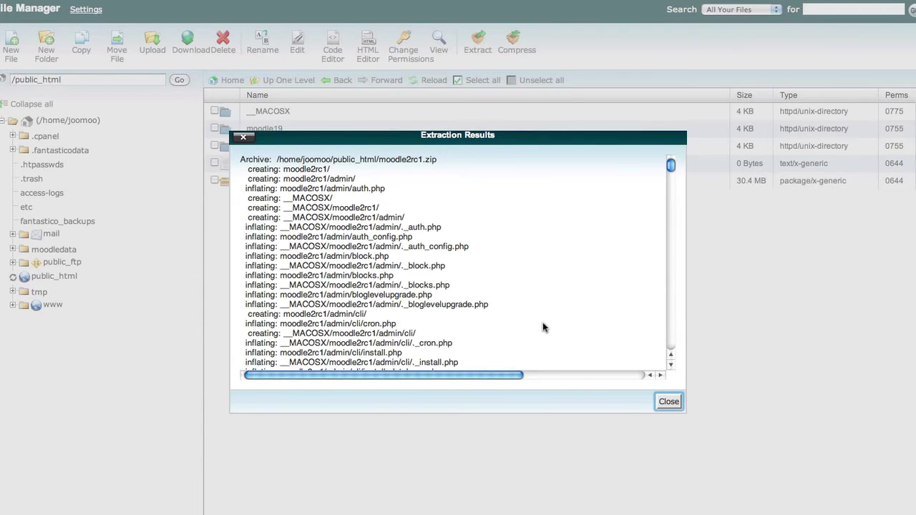
pyautogui.click(668, 402)
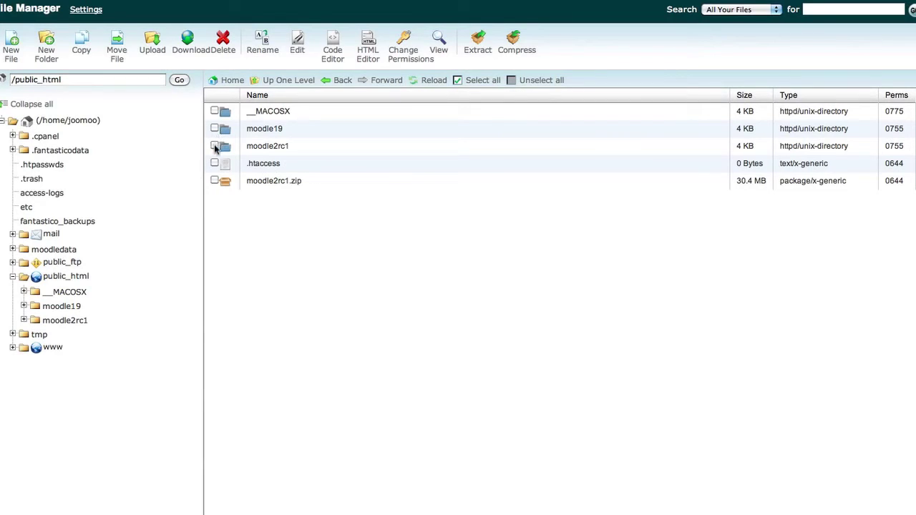
# Step: Change the moodle2rc1 folder's name to moodle and confirm the rename
pyautogui.click(215, 146)
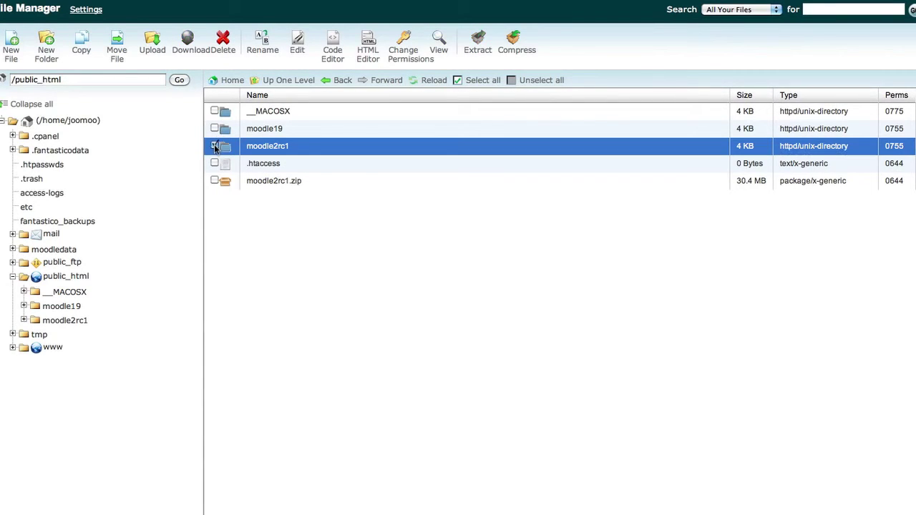
pyautogui.click(264, 52)
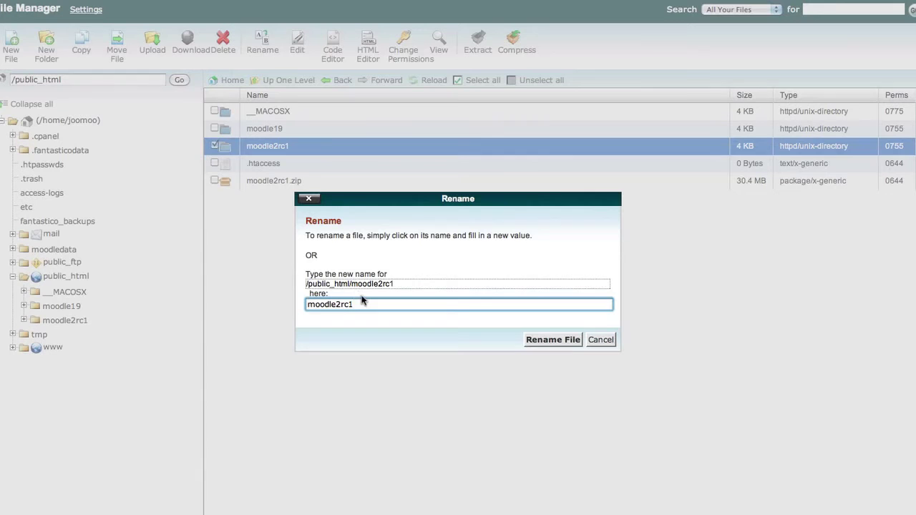
pyautogui.press('BackSpace')
pyautogui.press('BackSpace')
pyautogui.press('BackSpace')
pyautogui.press('BackSpace')
pyautogui.click(551, 343)
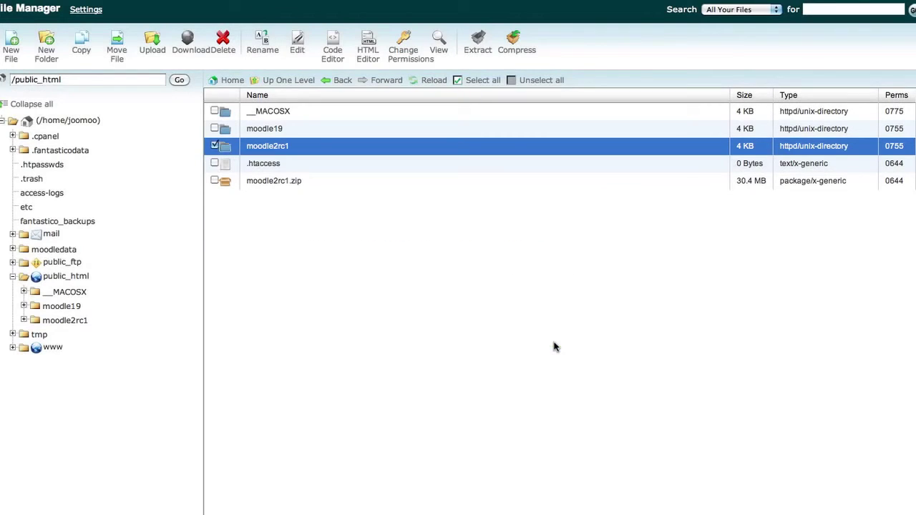
pyautogui.click(214, 145)
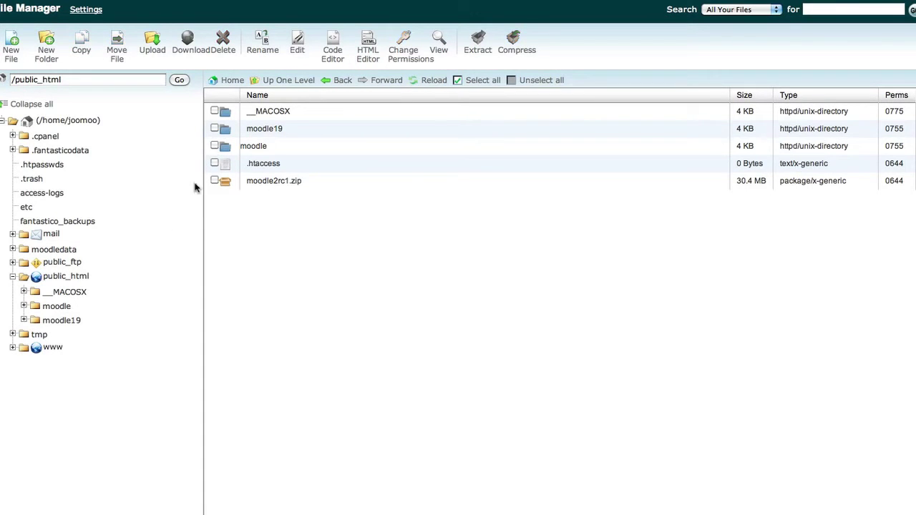
# Step: Upload config.php from the Downloads folder into public_html/moodle
pyautogui.click(57, 306)
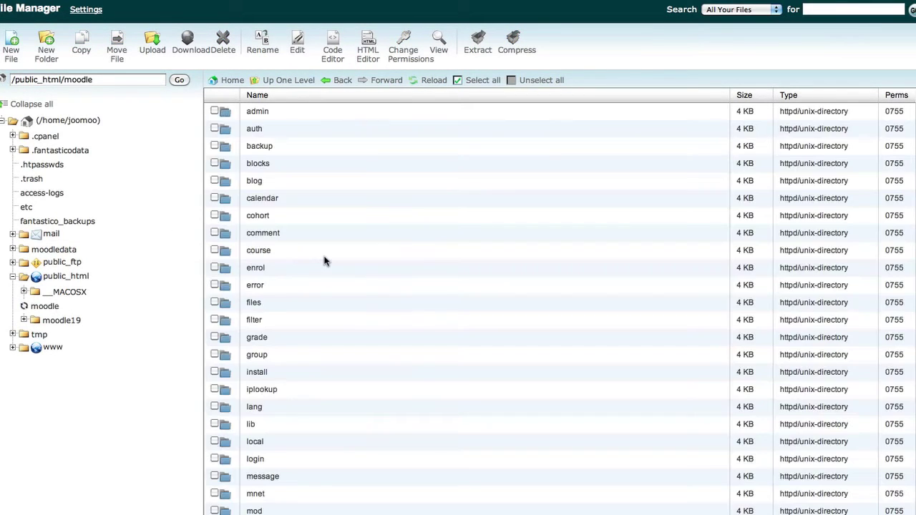
pyautogui.scroll(-10, 323, 261)
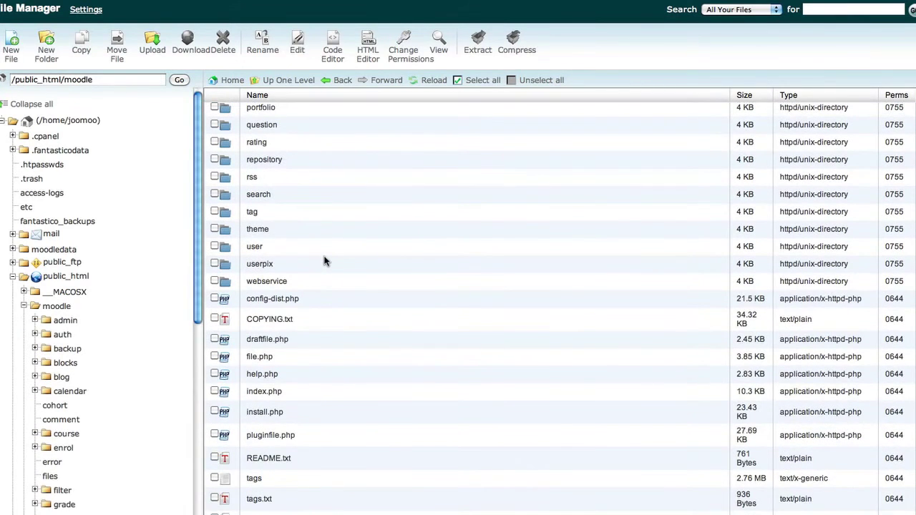
pyautogui.scroll(10, 324, 261)
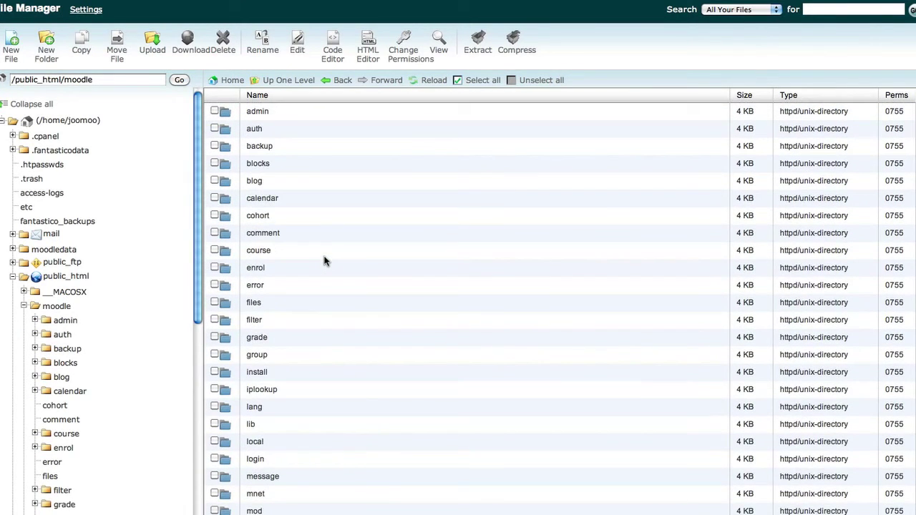
pyautogui.click(150, 52)
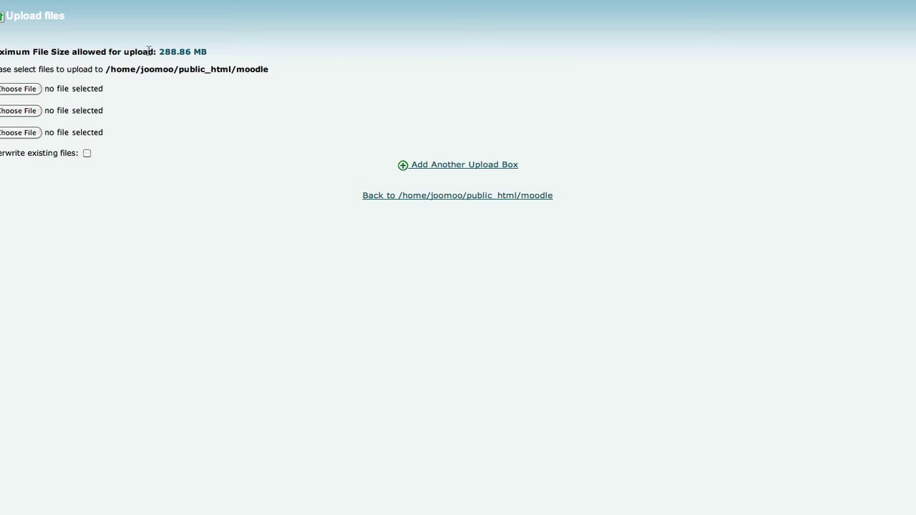
pyautogui.click(32, 90)
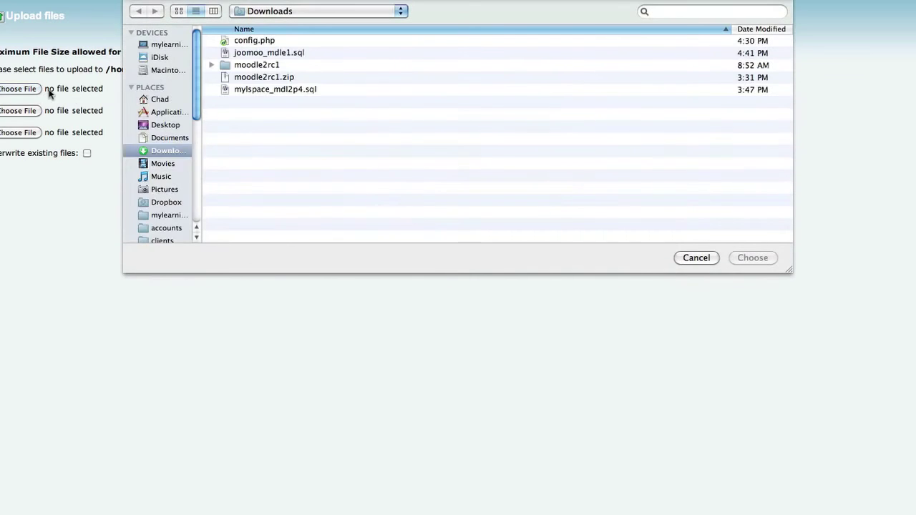
pyautogui.doubleClick(248, 43)
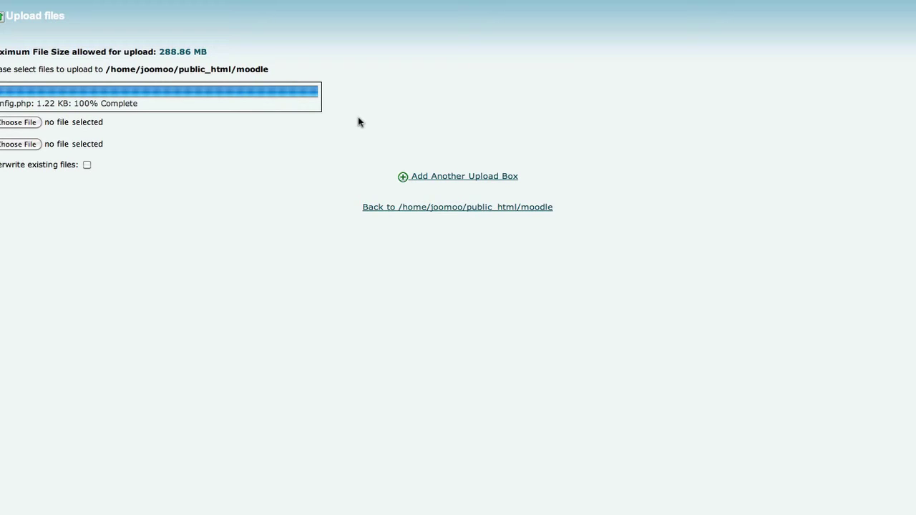
pyautogui.click(453, 207)
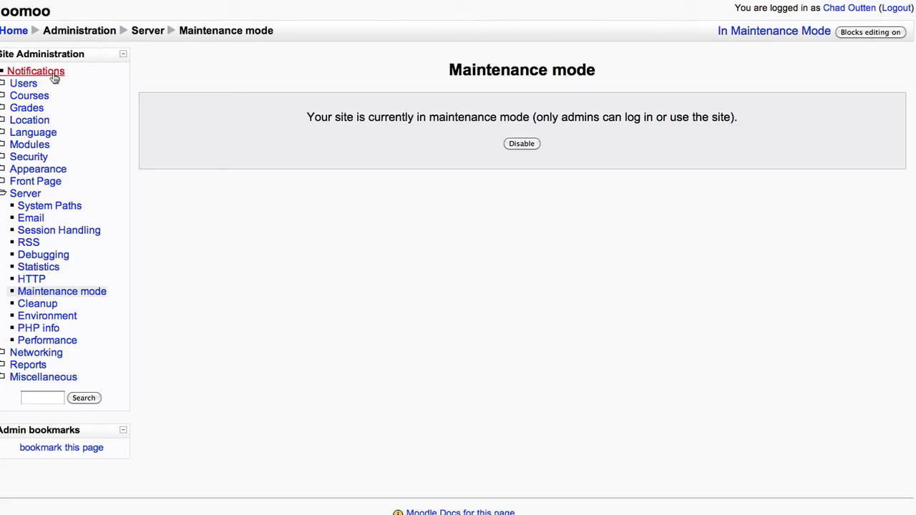
# Step: Open Notifications in Site Administration to trigger the 2.0 RC1 upgrade prompt
pyautogui.click(54, 75)
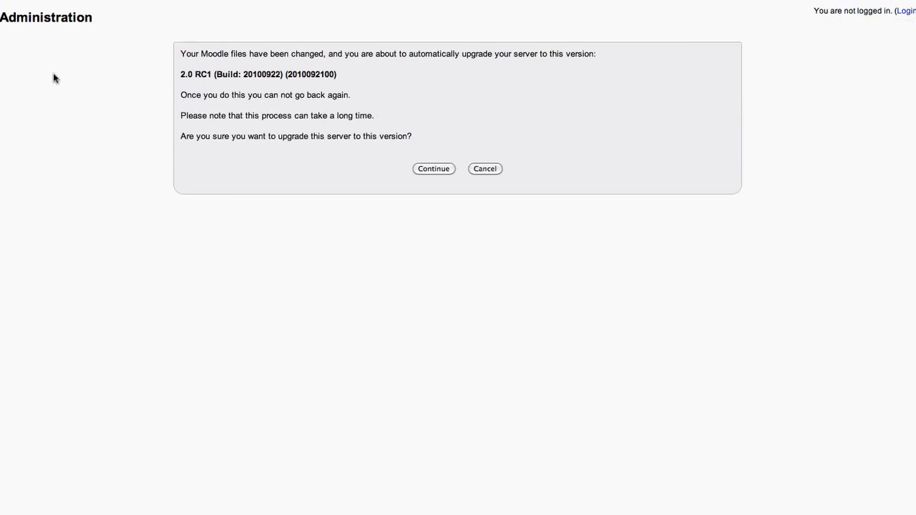
# Step: Confirm the upgrade to 2.0 RC1 and review the server environment checks
pyautogui.click(435, 169)
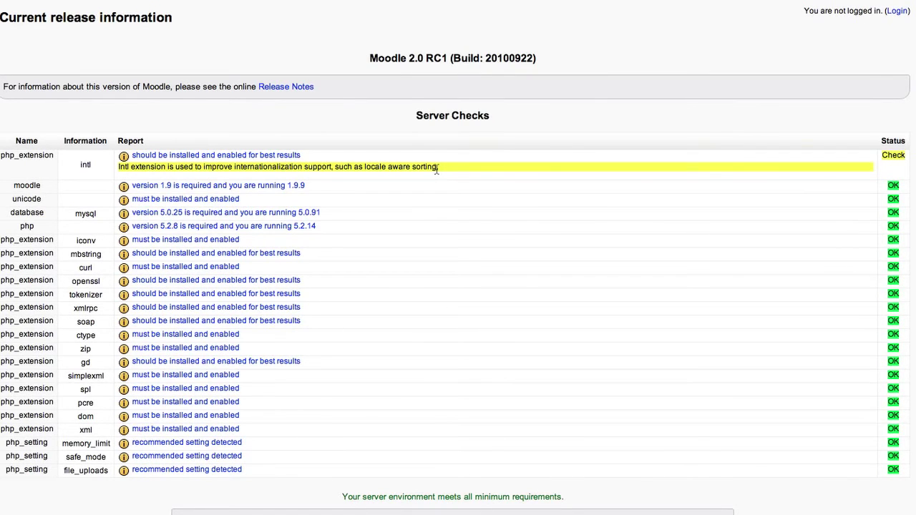
pyautogui.scroll(-1, 435, 168)
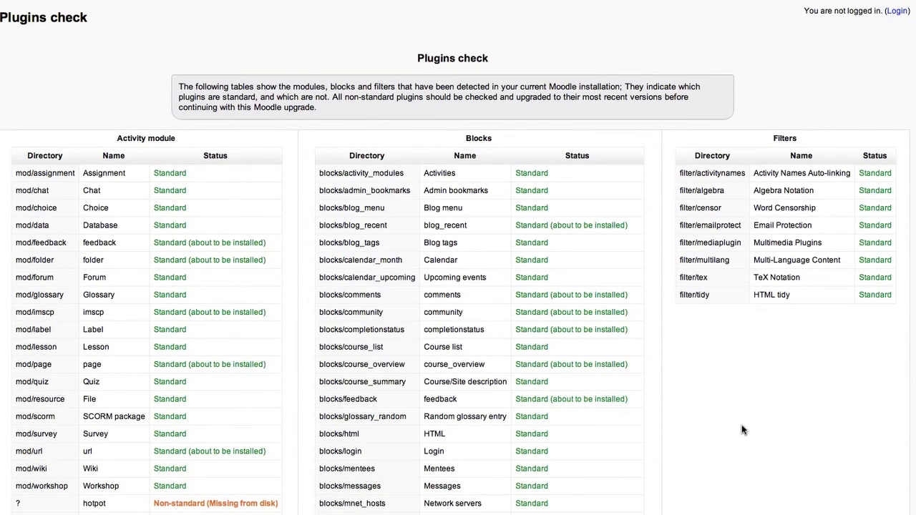
# Step: Scroll through the Plugins check tables to review every plugin's status before upgrading
pyautogui.scroll(-3, 741, 429)
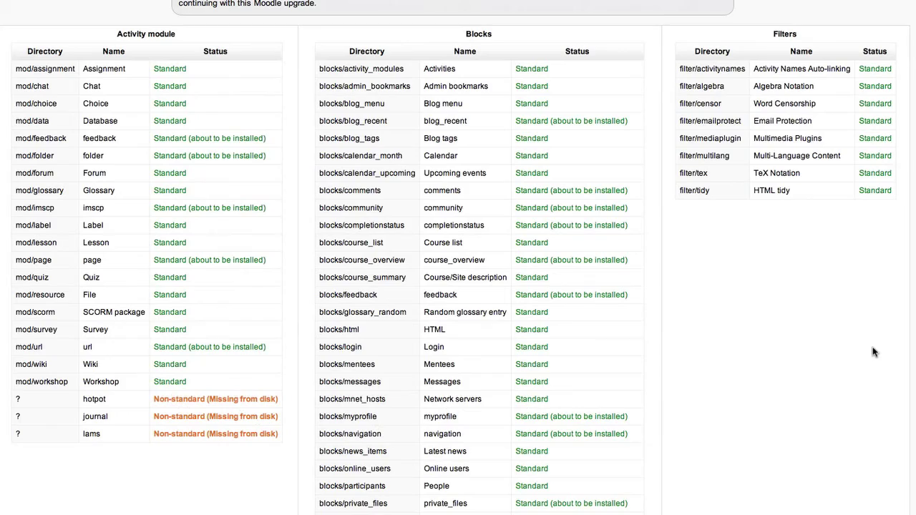
pyautogui.scroll(-4, 872, 351)
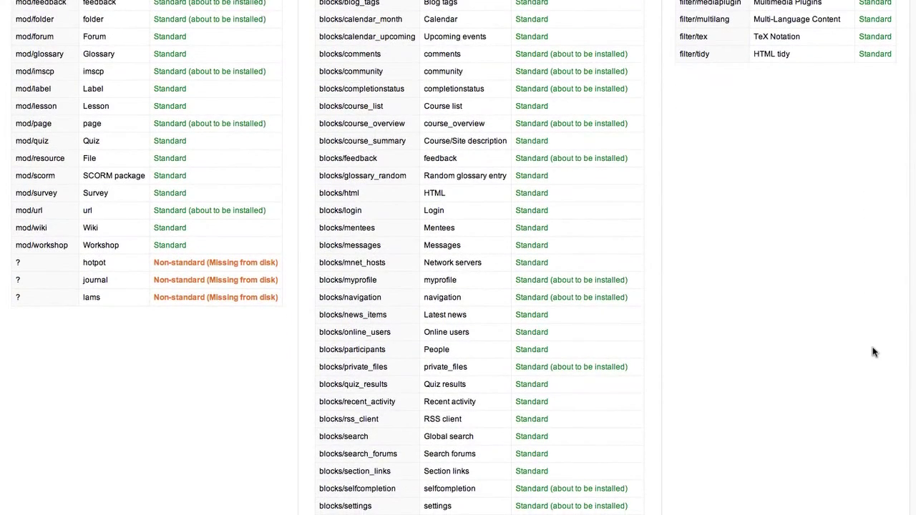
pyautogui.scroll(-3, 872, 351)
pyautogui.scroll(-2, 872, 351)
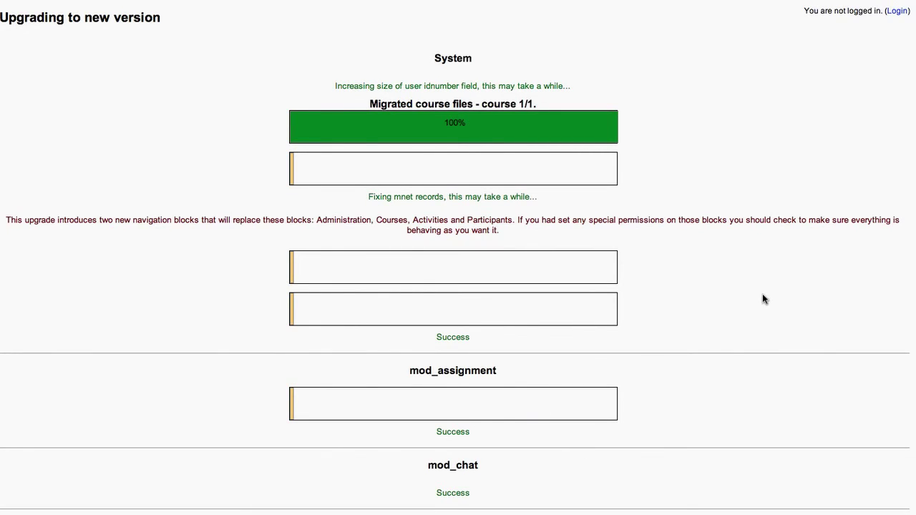
# Step: Scroll down the Upgrading to new version page as each module reports Success
pyautogui.scroll(-15, 762, 298)
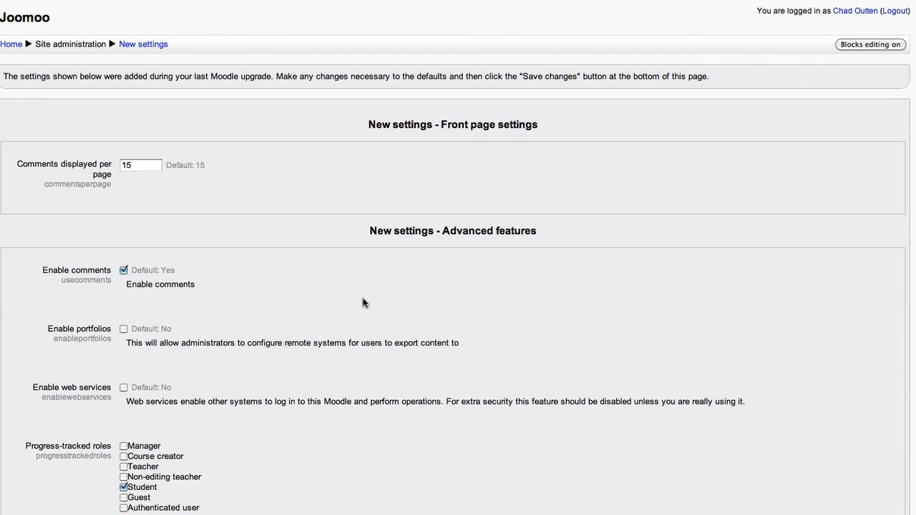
# Step: Tick Enable portfolios, Enable web services and Enable AJAX for the grader report
pyautogui.click(122, 330)
pyautogui.click(124, 388)
pyautogui.scroll(-10, 362, 390)
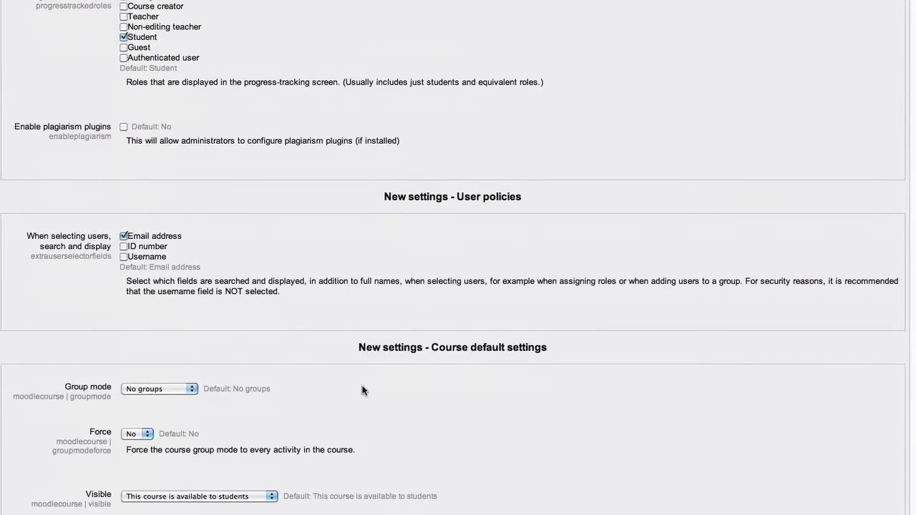
pyautogui.scroll(-6, 362, 390)
pyautogui.scroll(-14, 362, 390)
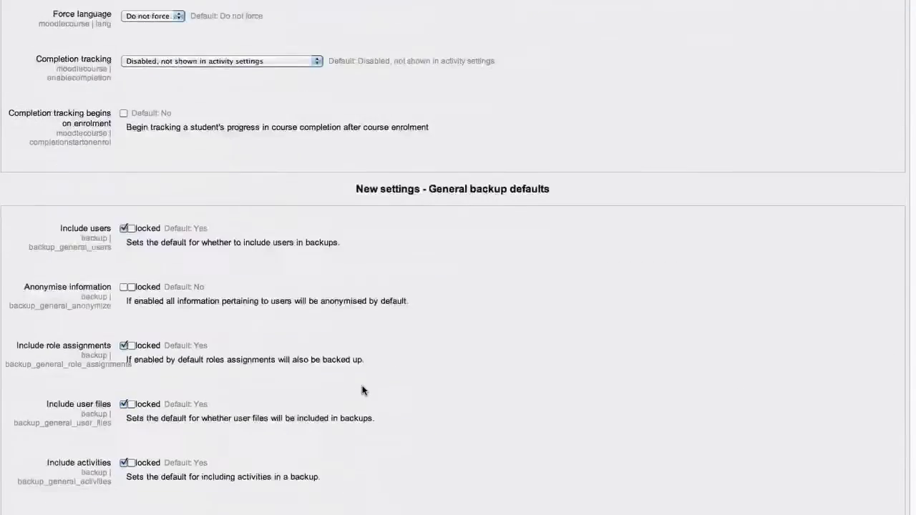
pyautogui.scroll(-7, 362, 390)
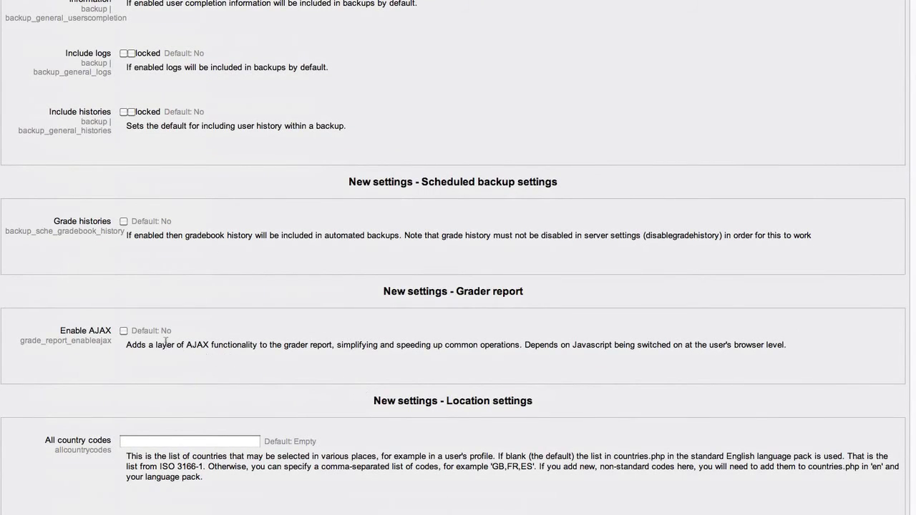
pyautogui.click(123, 331)
# Step: Save the new upgrade settings with Save Changes at the bottom of the page
pyautogui.scroll(-1, 124, 334)
pyautogui.scroll(-8, 123, 334)
pyautogui.scroll(-14, 123, 334)
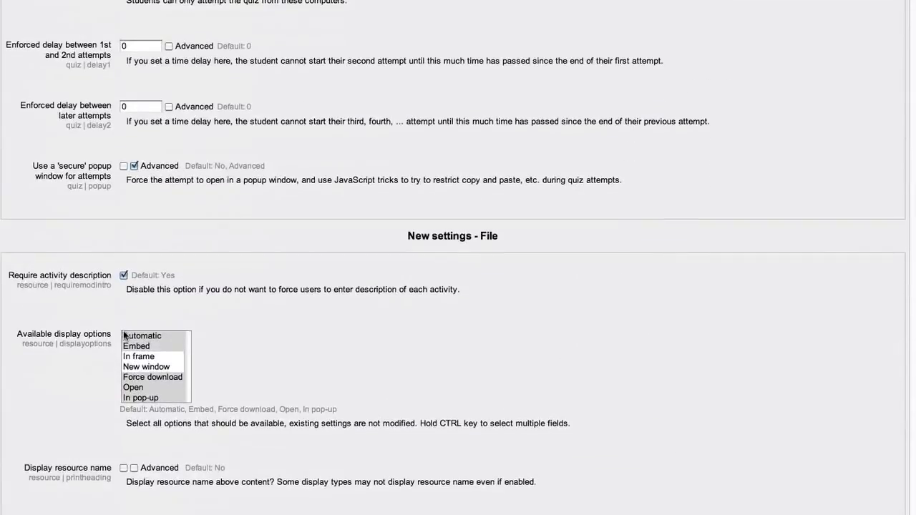
pyautogui.scroll(-20, 123, 335)
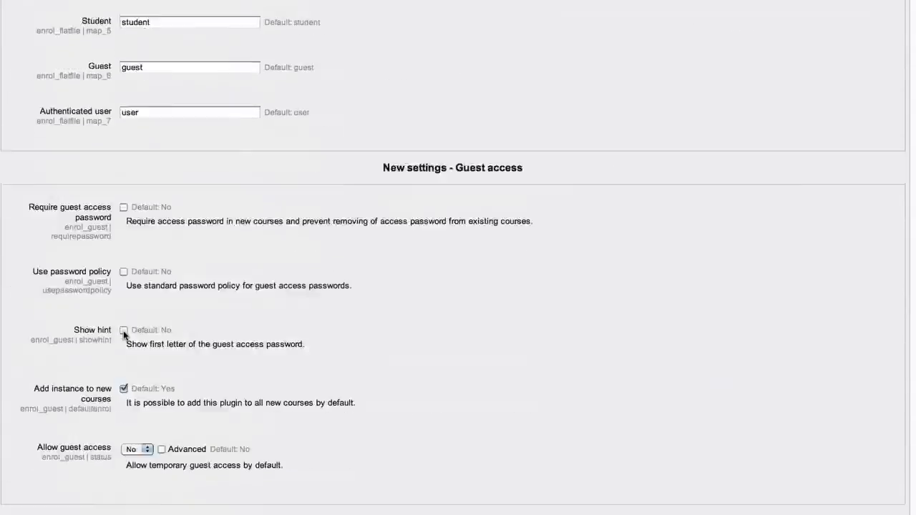
pyautogui.scroll(-20, 123, 334)
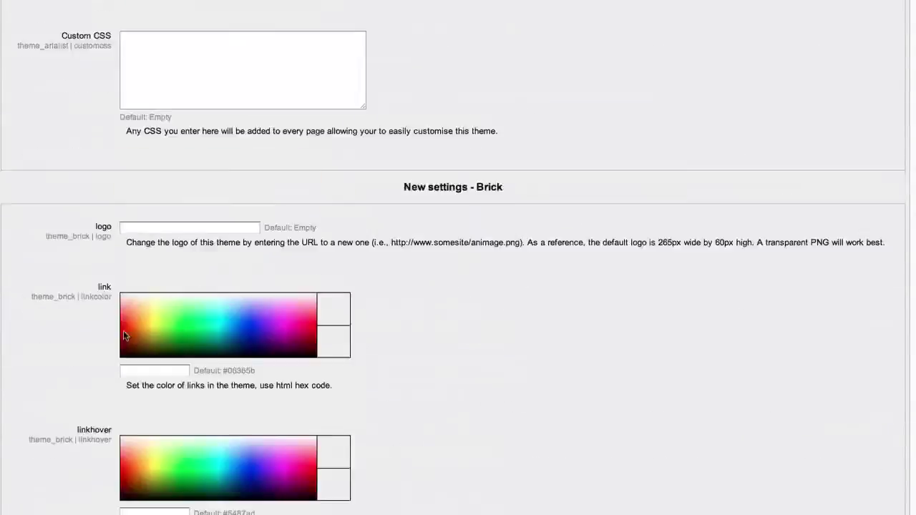
pyautogui.scroll(-20, 123, 333)
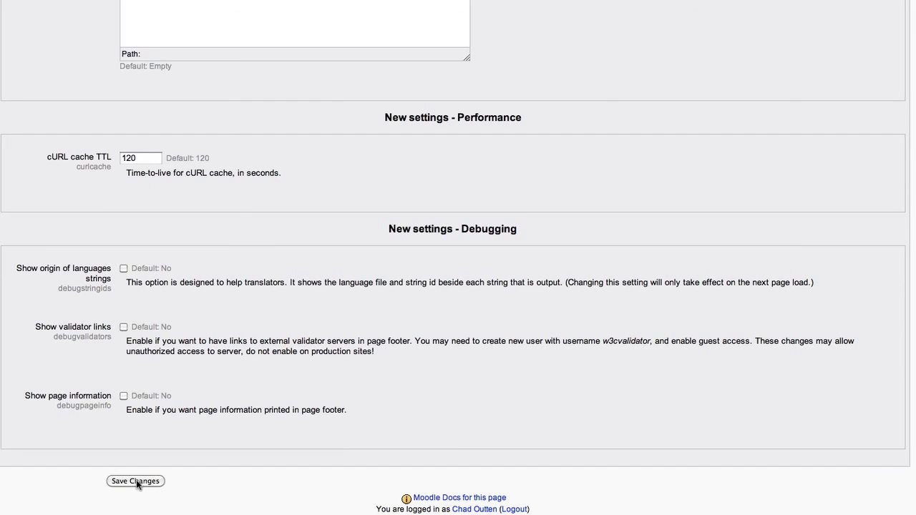
pyautogui.click(136, 481)
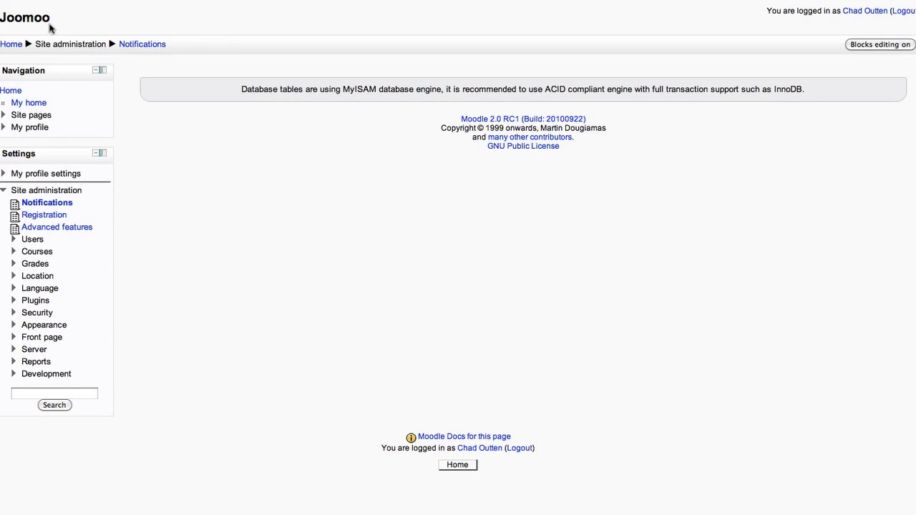
# Step: Return to the Joomoo site front page through the Home breadcrumb link
pyautogui.click(11, 44)
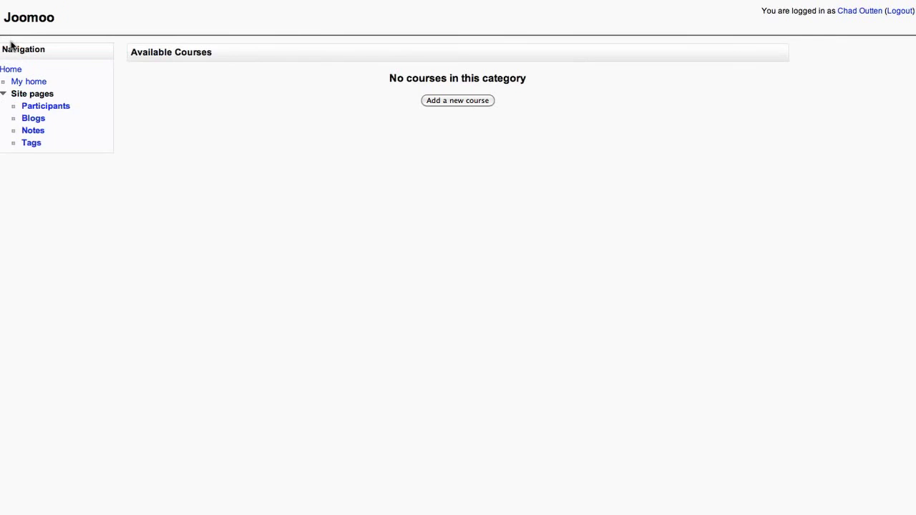